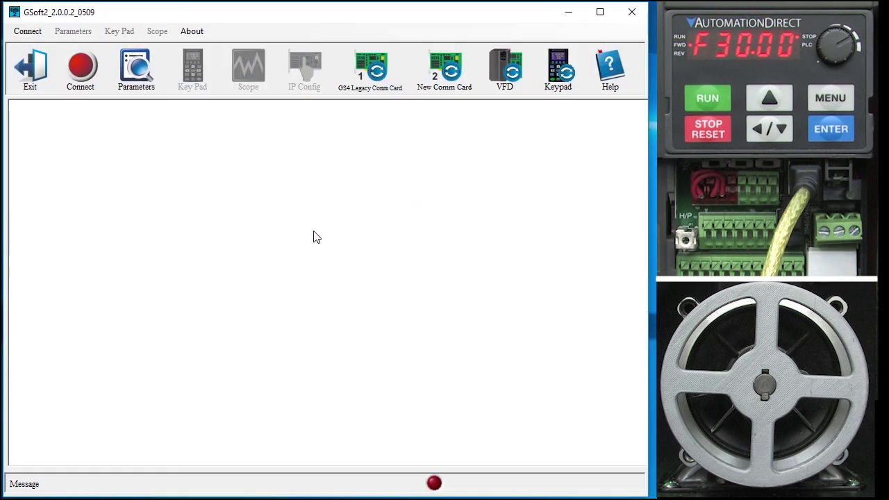
- Test the drive communication on COM3, switch the port to COM11, retest it and connect with RTU, 38400 baud, 8, ODD, 1 stop bit
{"action": "left_click", "coordinate": [81, 71]}
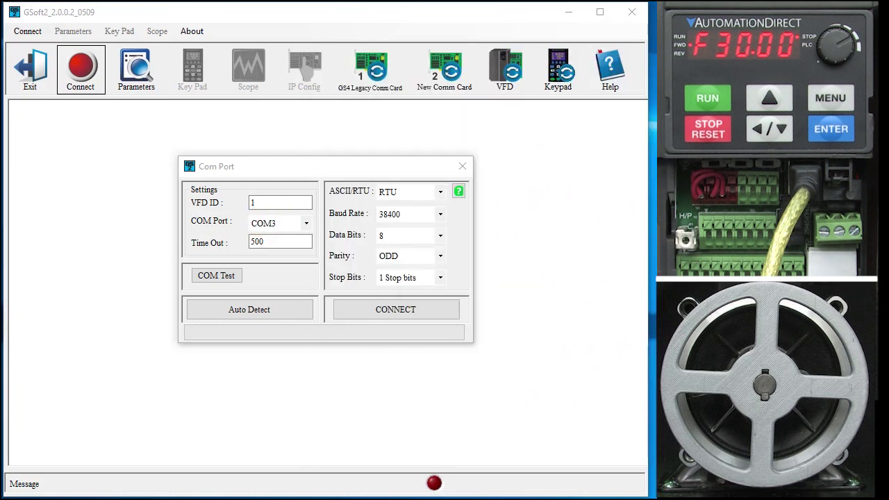
{"action": "left_click", "coordinate": [216, 275]}
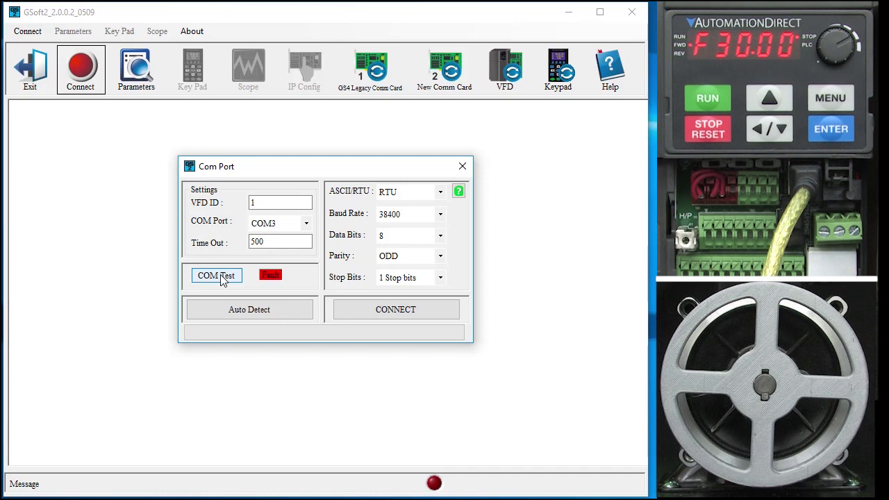
{"action": "left_click", "coordinate": [306, 223]}
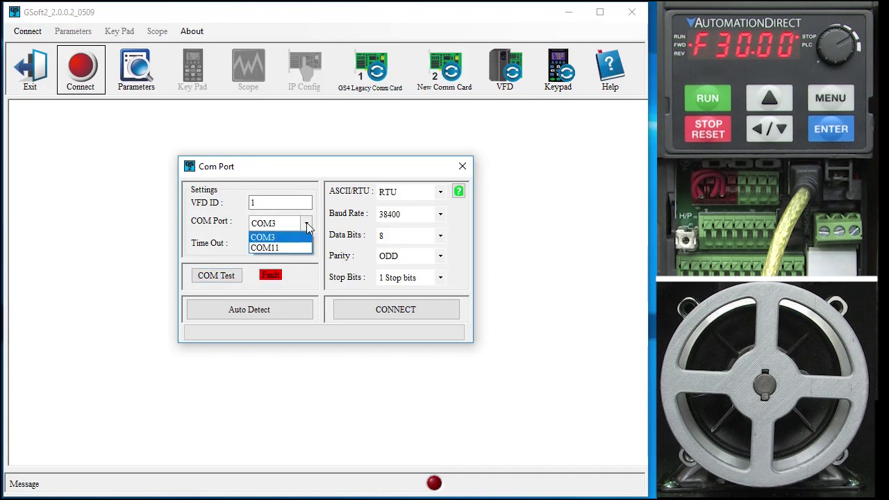
{"action": "left_click", "coordinate": [280, 246]}
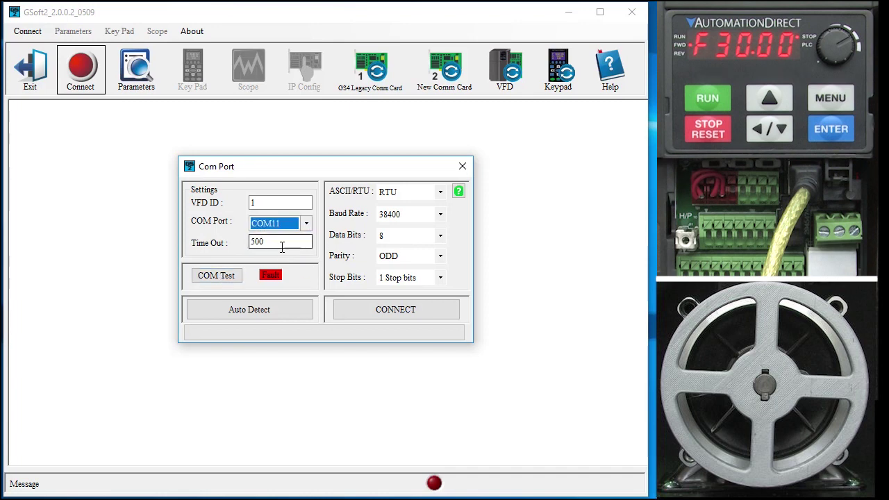
{"action": "left_click", "coordinate": [229, 279]}
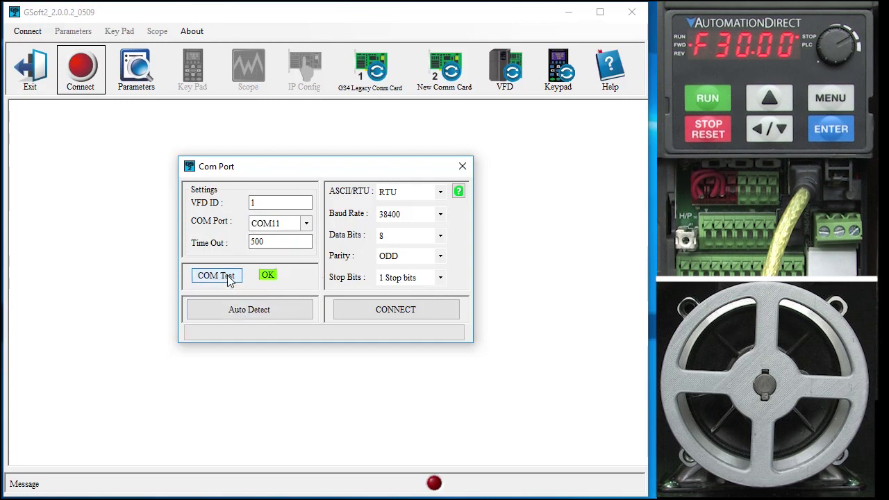
{"action": "left_click", "coordinate": [409, 314]}
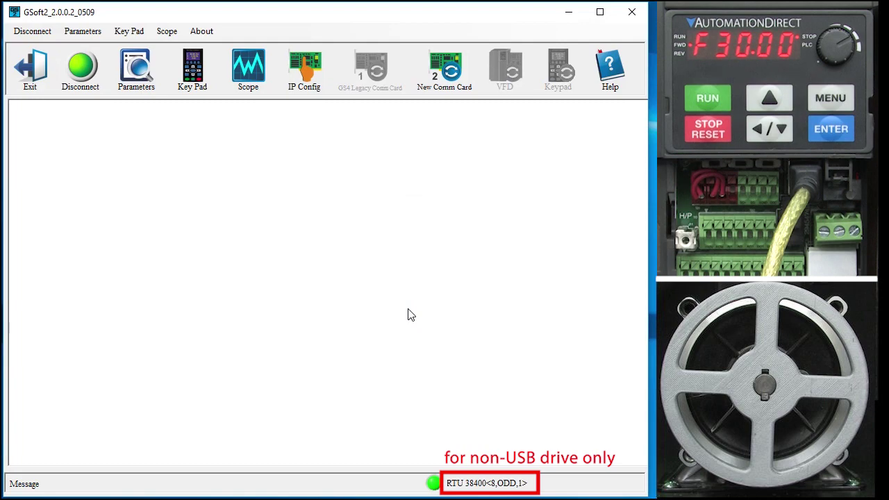
- Open the parameter table and read the drive's current values, refreshing them once more from the drive
{"action": "left_click", "coordinate": [139, 73]}
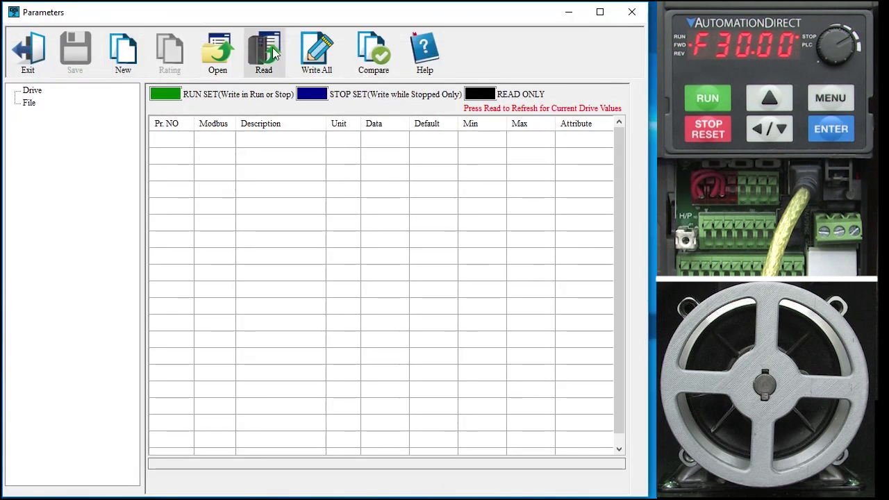
{"action": "left_click", "coordinate": [267, 37]}
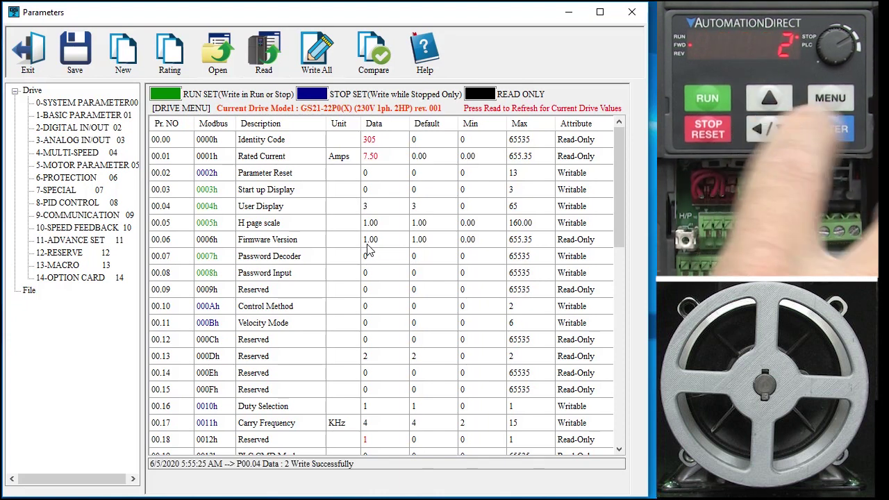
{"action": "left_click", "coordinate": [269, 61]}
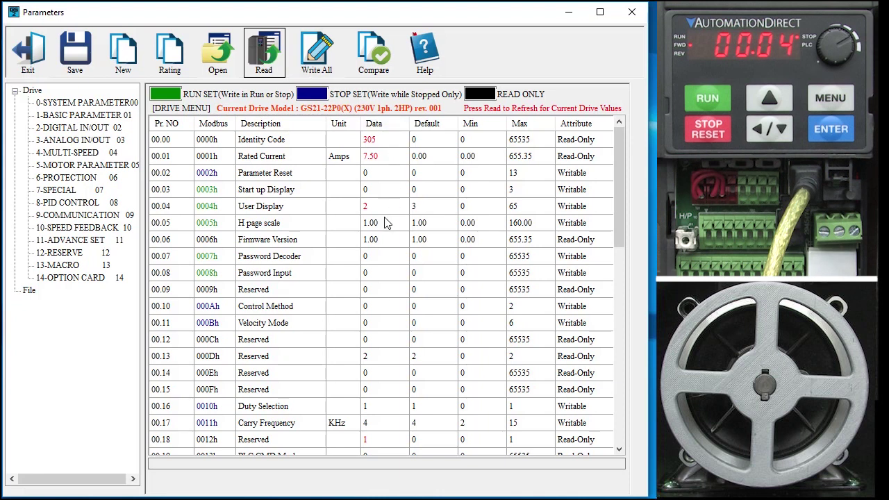
- Set the drive's User Display parameter (00.04) to 3 and check the write status message
{"action": "double_click", "coordinate": [366, 209]}
{"action": "type", "text": "3"}
{"action": "double_click", "coordinate": [370, 223]}
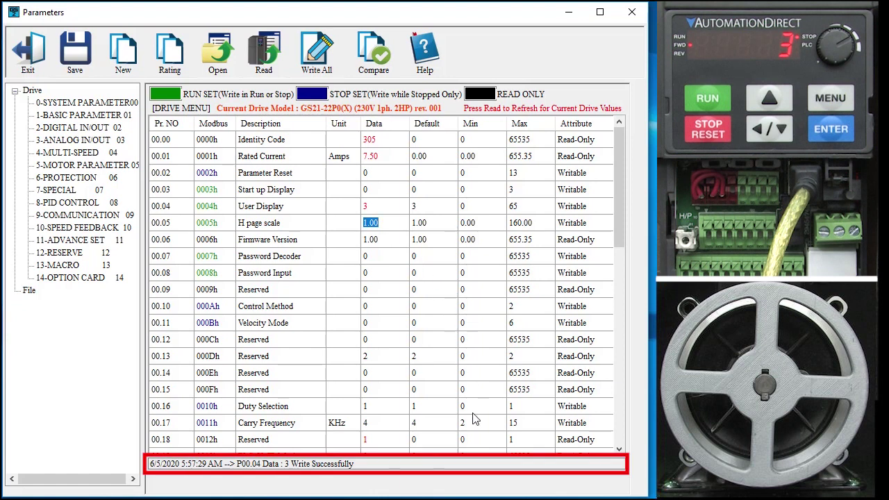
{"action": "left_click", "coordinate": [487, 469]}
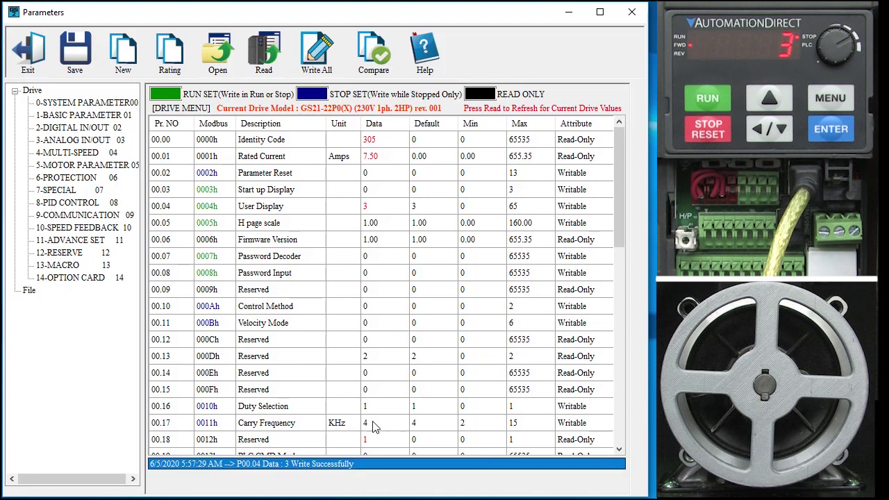
- Save the drive's parameter table, using Table From Drive as the source, to an xlsx file named Test1
{"action": "left_click", "coordinate": [69, 62]}
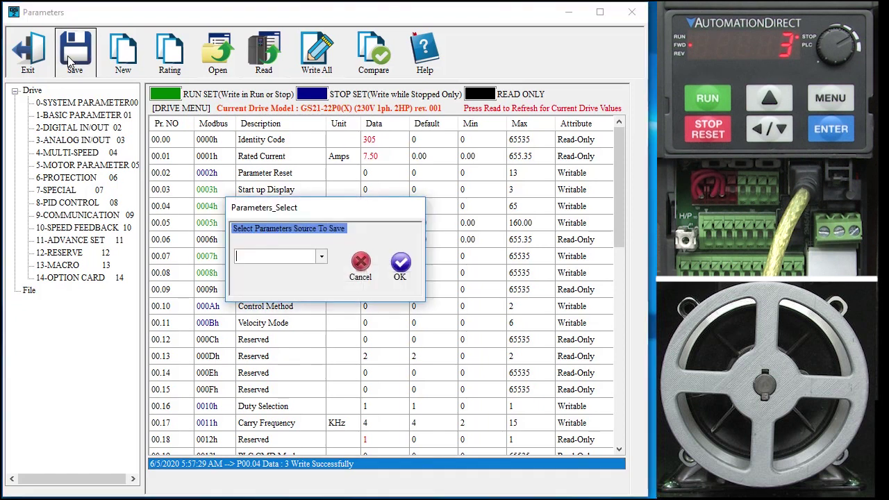
{"action": "left_click", "coordinate": [322, 259]}
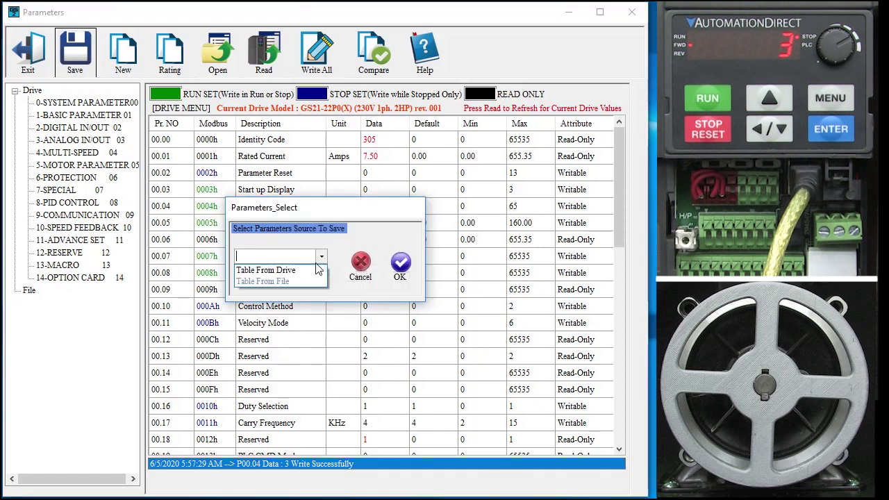
{"action": "left_click", "coordinate": [303, 271]}
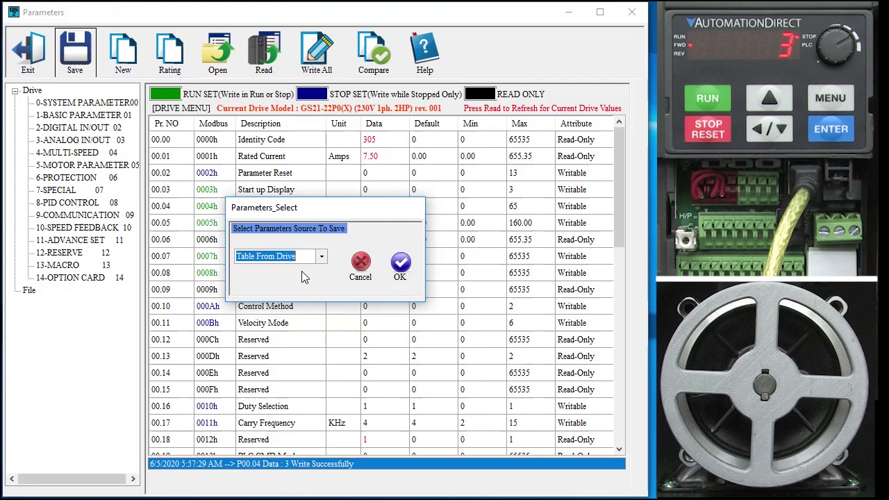
{"action": "left_click", "coordinate": [400, 270]}
{"action": "type", "text": "Test1"}
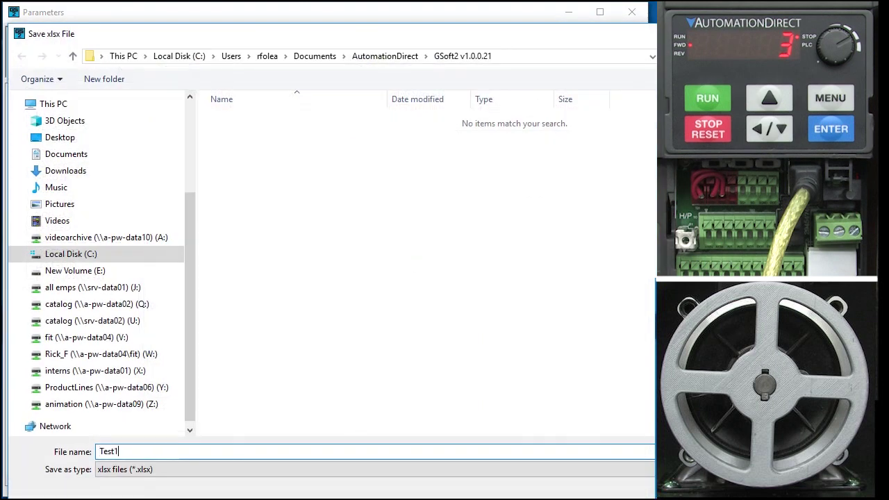
{"action": "key", "text": "Return"}
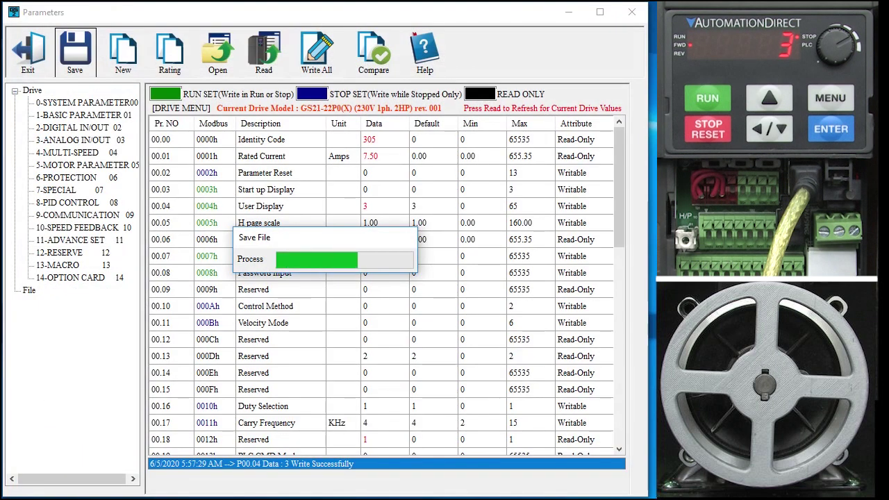
- Open the Test1 parameter file and set its User Display parameter (00.04) to 2
{"action": "left_click", "coordinate": [222, 55]}
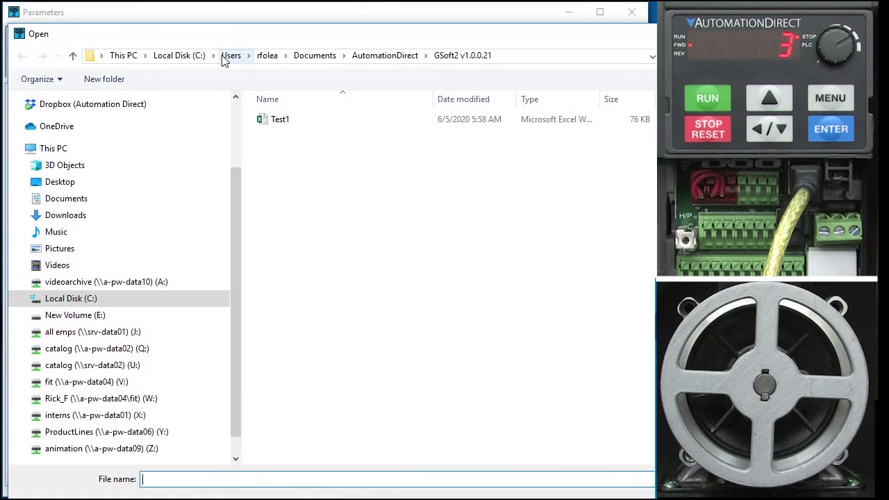
{"action": "double_click", "coordinate": [264, 122]}
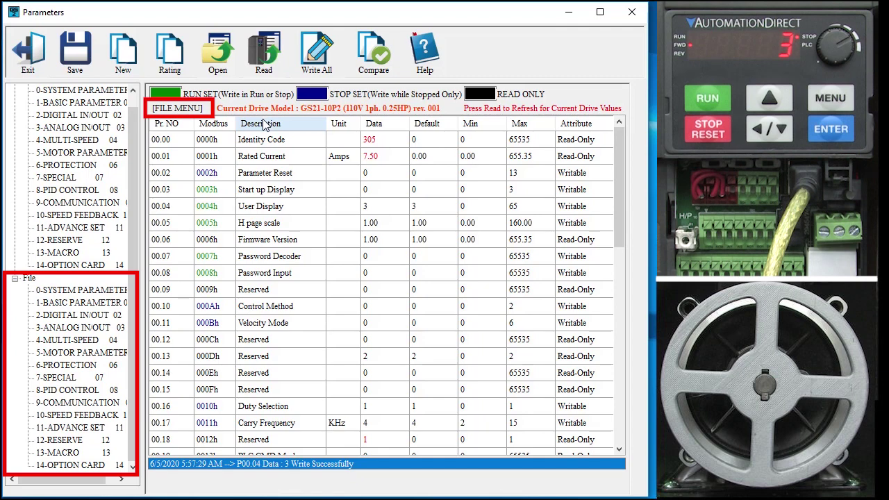
{"action": "double_click", "coordinate": [367, 209]}
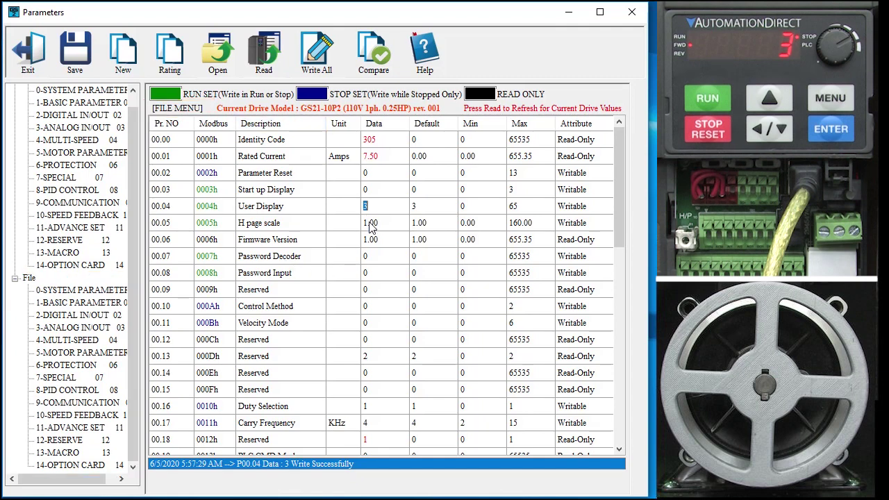
{"action": "type", "text": "2"}
{"action": "double_click", "coordinate": [375, 229]}
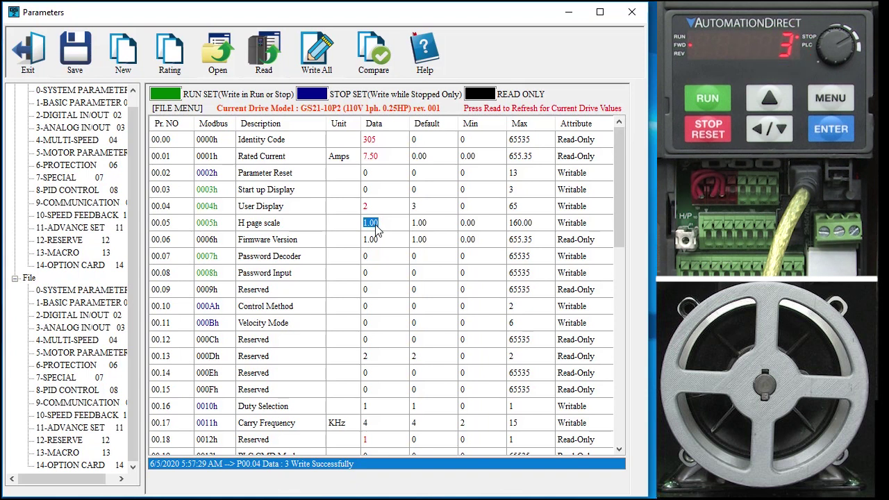
- Write all the file's parameters to the drive, check the list of failed writes and close the results
{"action": "left_click", "coordinate": [317, 60]}
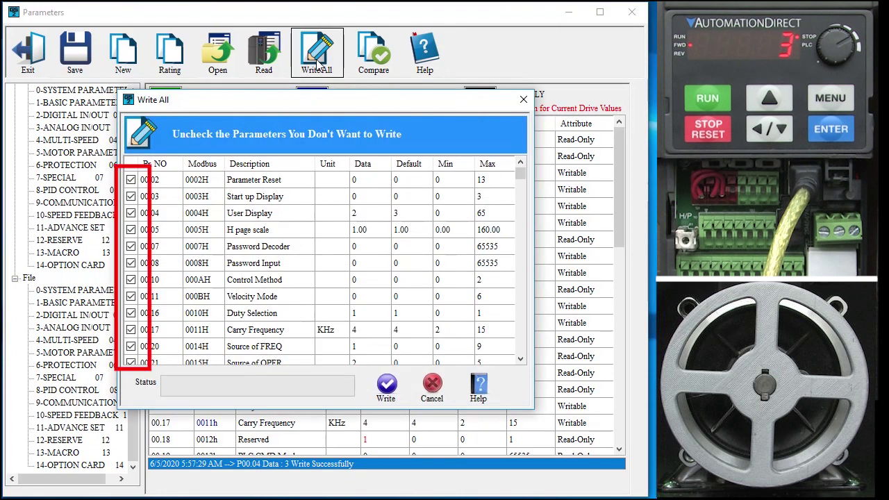
{"action": "left_click", "coordinate": [387, 388]}
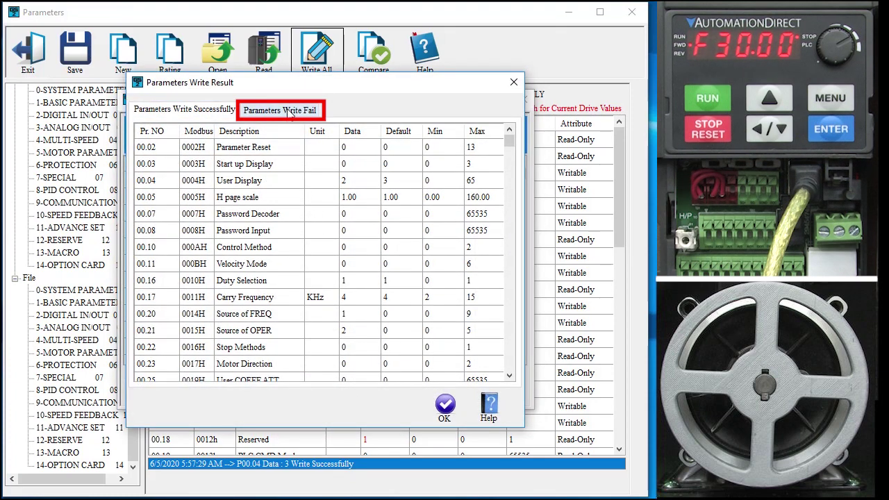
{"action": "left_click", "coordinate": [290, 112]}
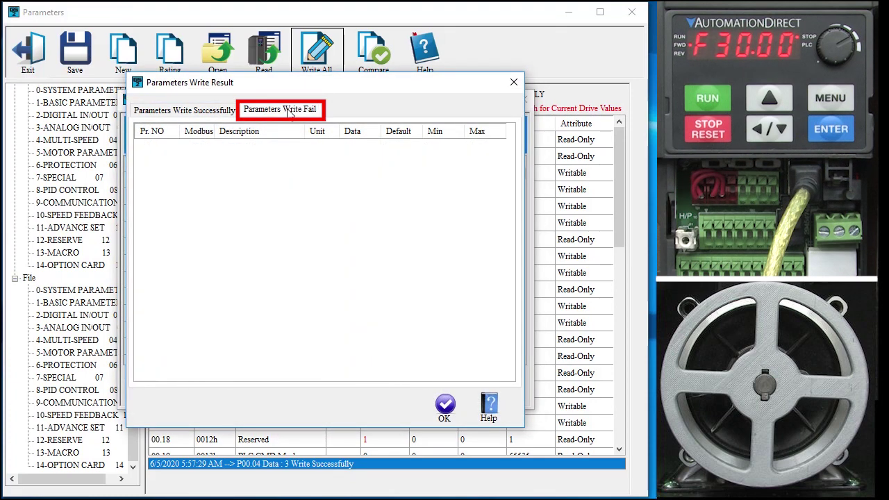
{"action": "left_click", "coordinate": [448, 406]}
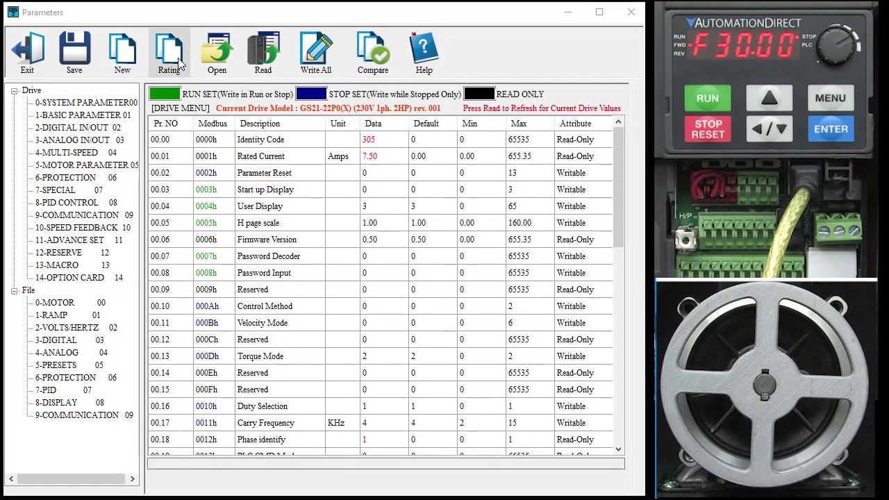
- Try changing the drive rating, choosing GS2-21P0 (230V 3ph. 1HP) rev. 001 and then GS2-22P0 (230V 3ph. 2HP) rev. 001
{"action": "left_click", "coordinate": [169, 52]}
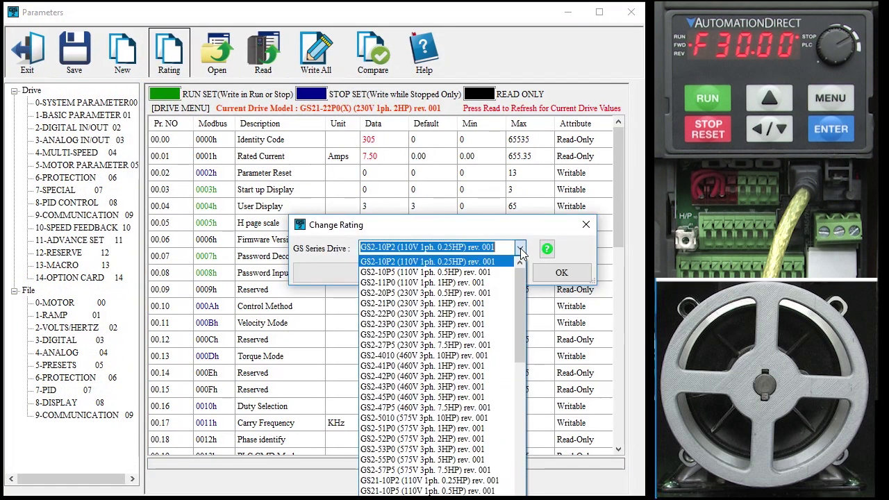
{"action": "left_click", "coordinate": [484, 309]}
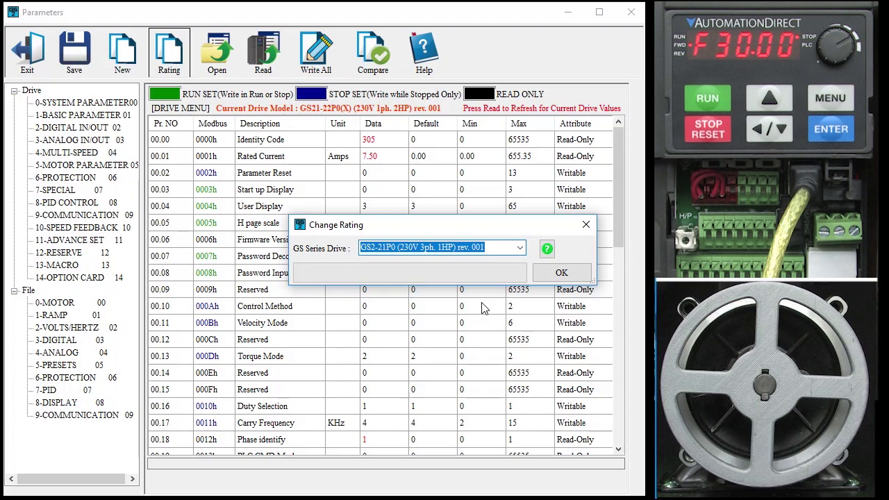
{"action": "left_click", "coordinate": [520, 249]}
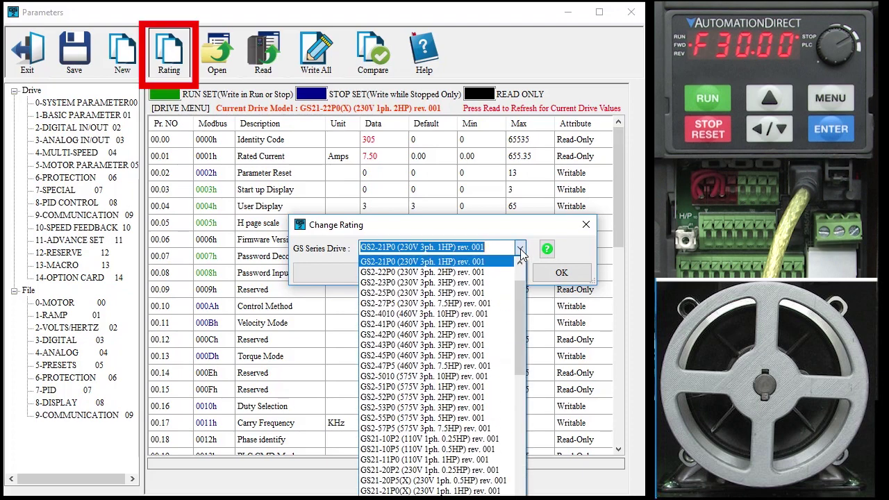
{"action": "left_click", "coordinate": [472, 273]}
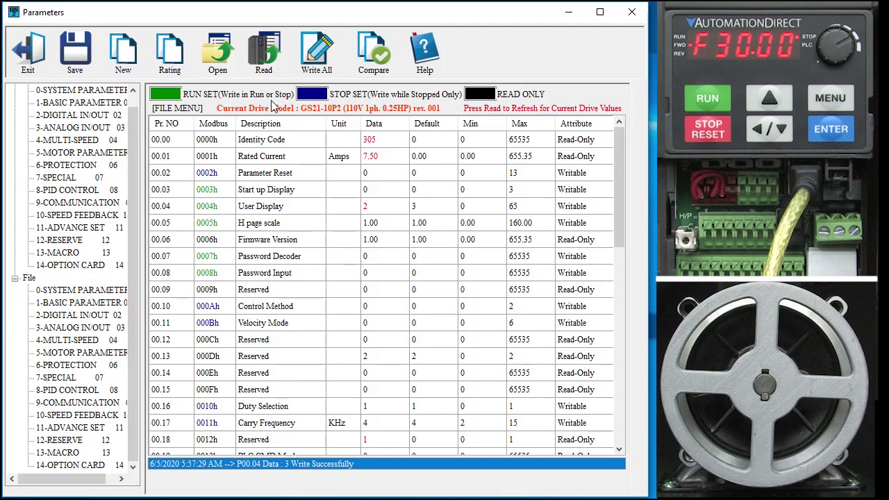
- Read the drive's parameters again and save the Table From Drive data to an xlsx file named Test2
{"action": "left_click", "coordinate": [262, 50]}
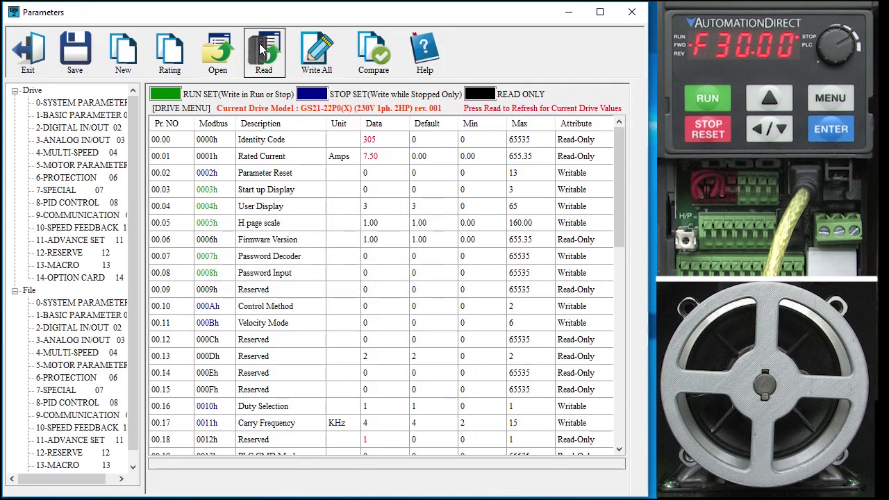
{"action": "left_click", "coordinate": [75, 50]}
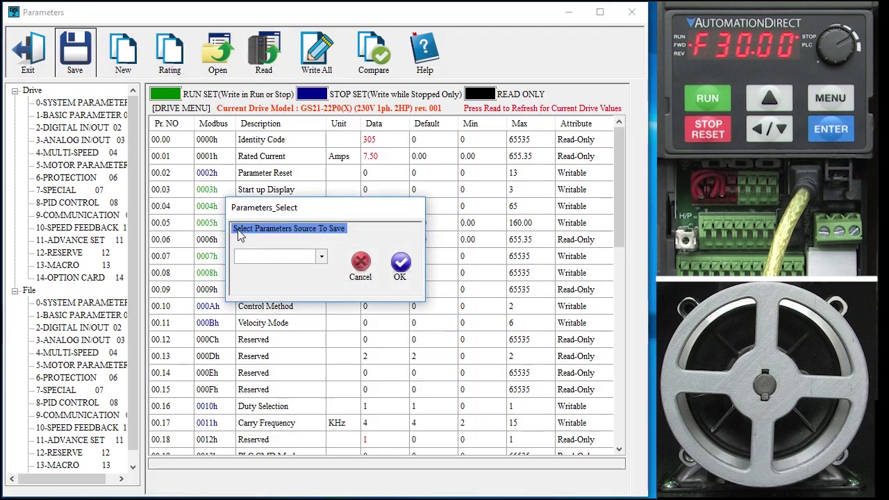
{"action": "left_click", "coordinate": [323, 257]}
{"action": "left_click", "coordinate": [277, 274]}
{"action": "left_click", "coordinate": [401, 264]}
{"action": "type", "text": "Test"}
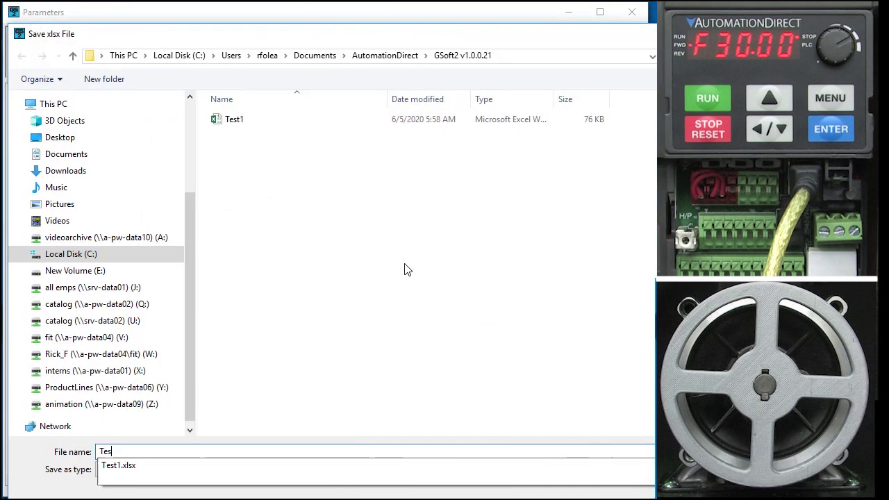
{"action": "key", "text": "Return"}
- Open the Test2 parameter file and run a parameter comparison, viewing the Drive Data and then the File Data differences from default
{"action": "left_click", "coordinate": [218, 50]}
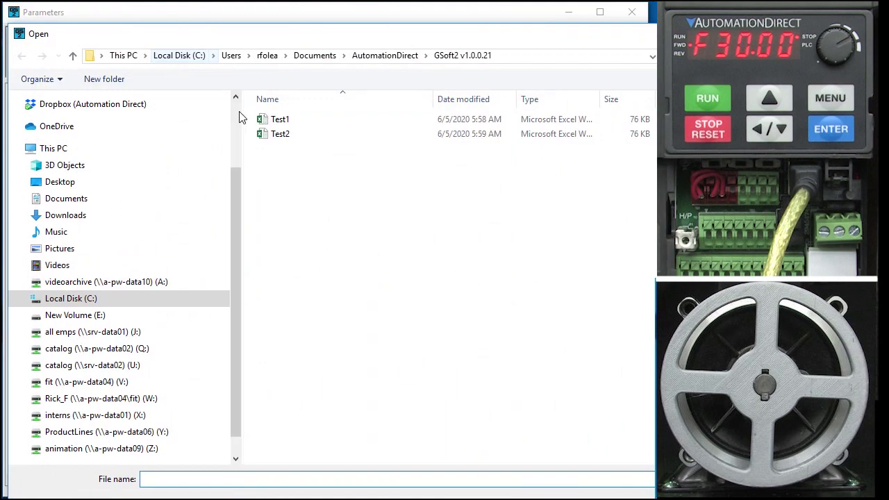
{"action": "double_click", "coordinate": [264, 136]}
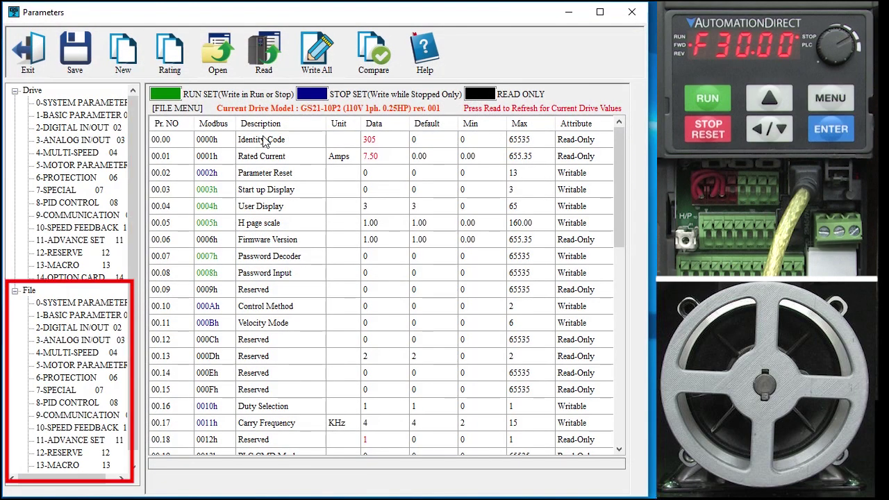
{"action": "left_click", "coordinate": [381, 57]}
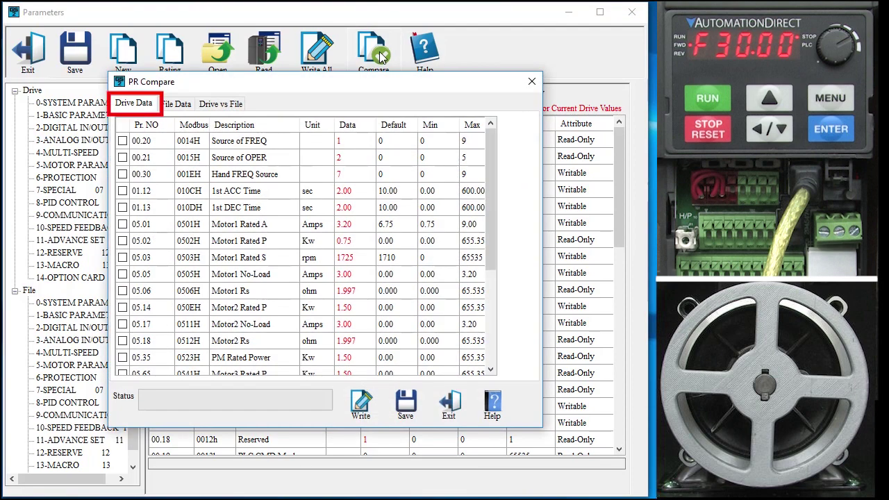
{"action": "key", "text": "ctrl+Tab"}
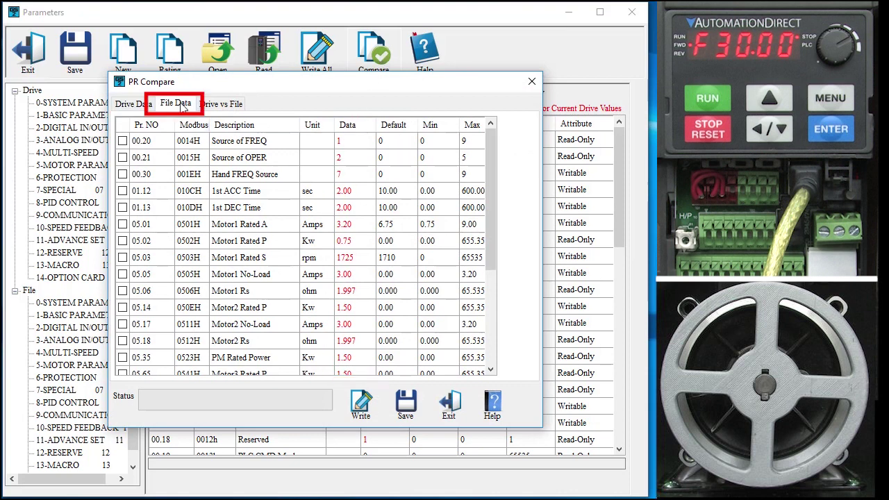
- View the Drive vs File differences in the parameter comparison, then close the comparison
{"action": "left_click", "coordinate": [219, 105]}
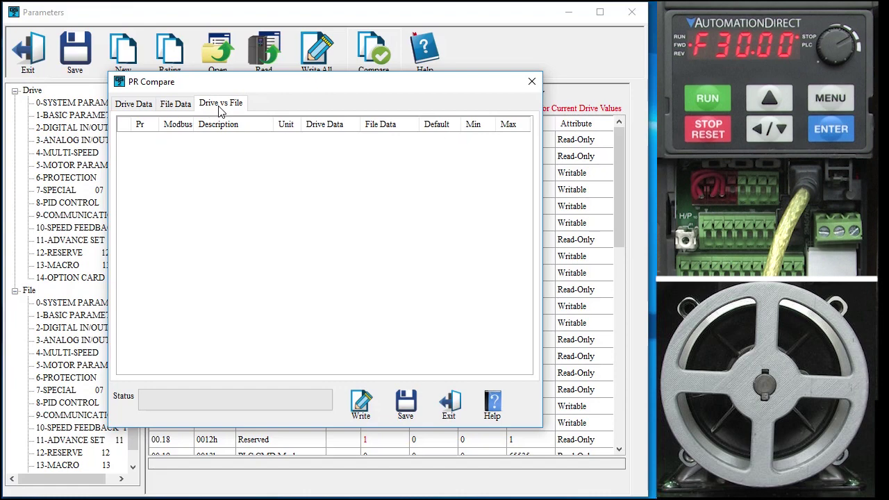
{"action": "left_click", "coordinate": [449, 404]}
- In the drive's parameter table, set the data value of User Display (Pr. 00.04) to 7
{"action": "left_click", "coordinate": [33, 91]}
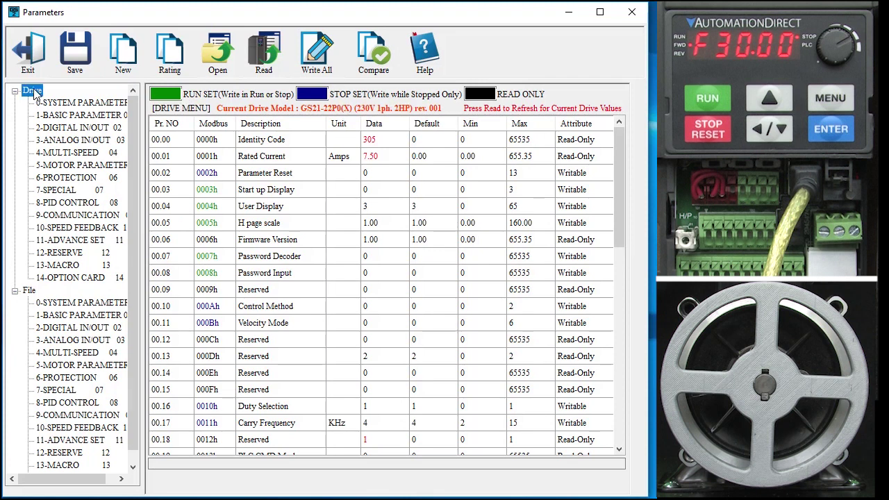
{"action": "double_click", "coordinate": [366, 207]}
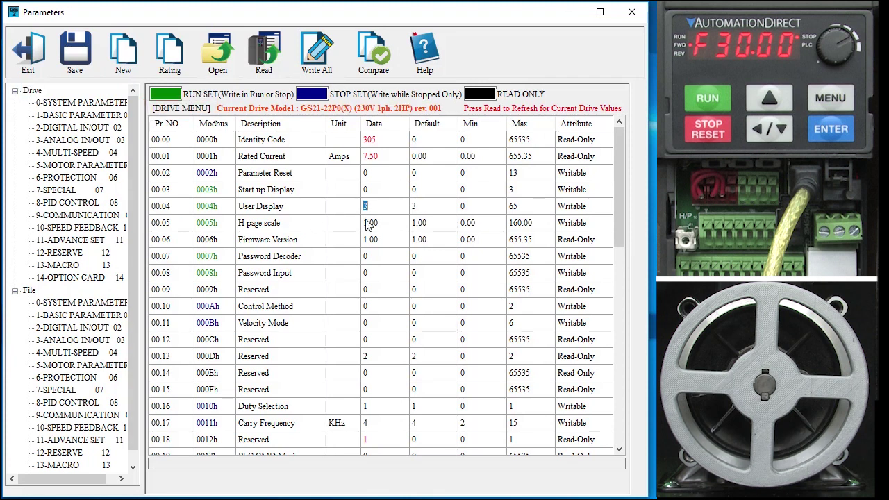
{"action": "type", "text": "7"}
{"action": "left_click", "coordinate": [368, 224]}
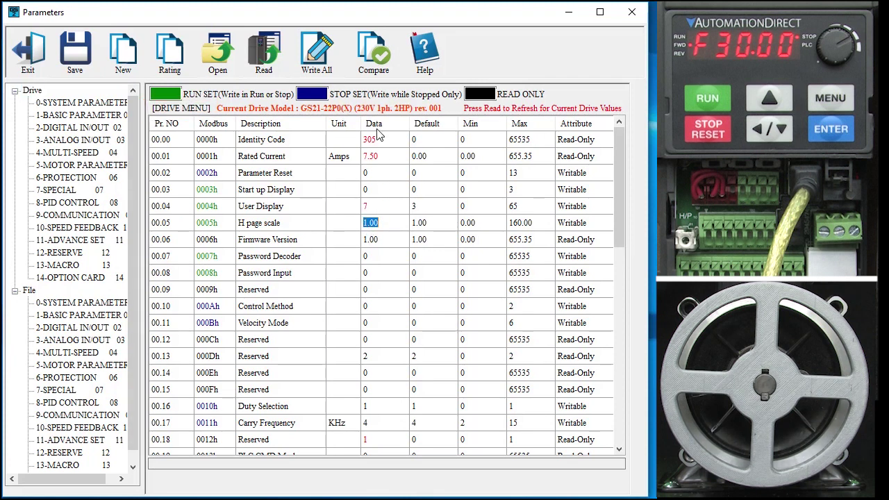
- Run the parameter comparison again, examine the Drive vs File differences and close the comparison
{"action": "left_click", "coordinate": [379, 62]}
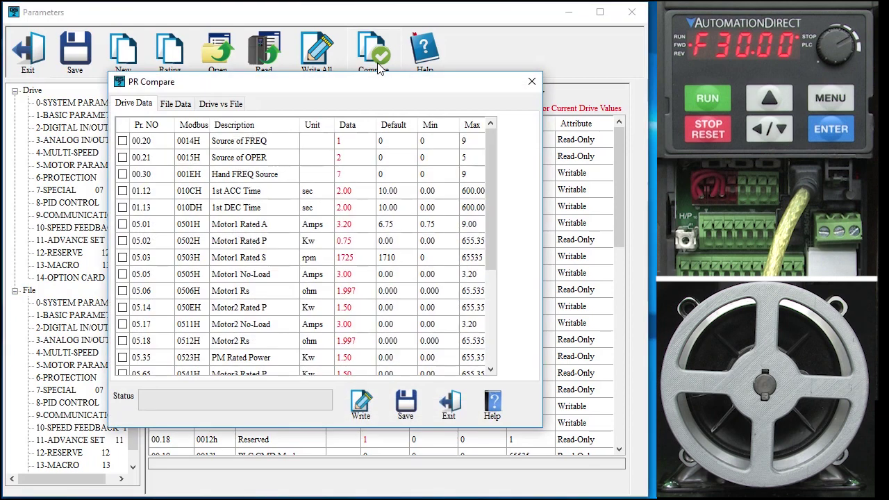
{"action": "left_click", "coordinate": [220, 104]}
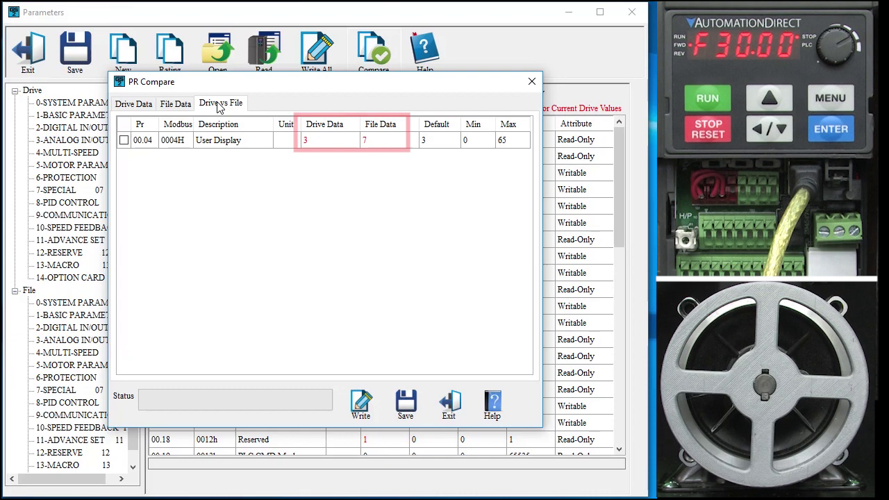
{"action": "left_click", "coordinate": [450, 406]}
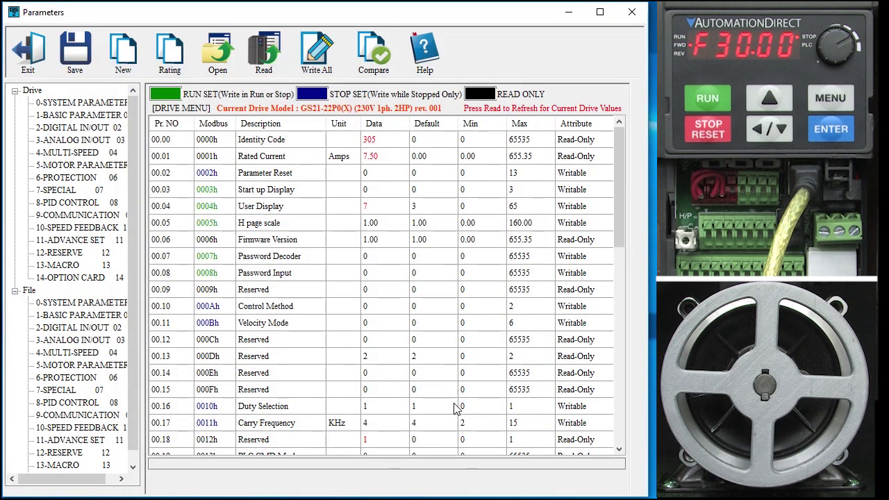
- Leave the parameter editor and use the virtual keypad to run the motor, reverse its direction and stop it
{"action": "left_click", "coordinate": [32, 61]}
{"action": "left_click", "coordinate": [194, 78]}
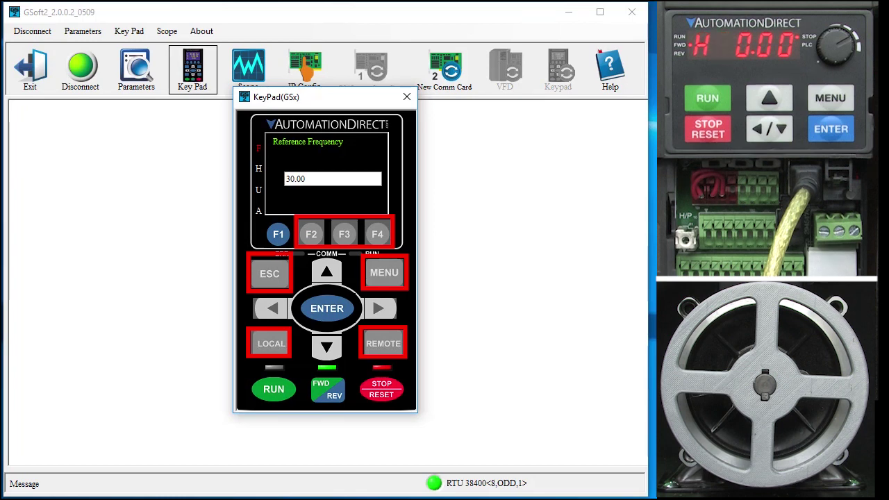
{"action": "left_click", "coordinate": [274, 391]}
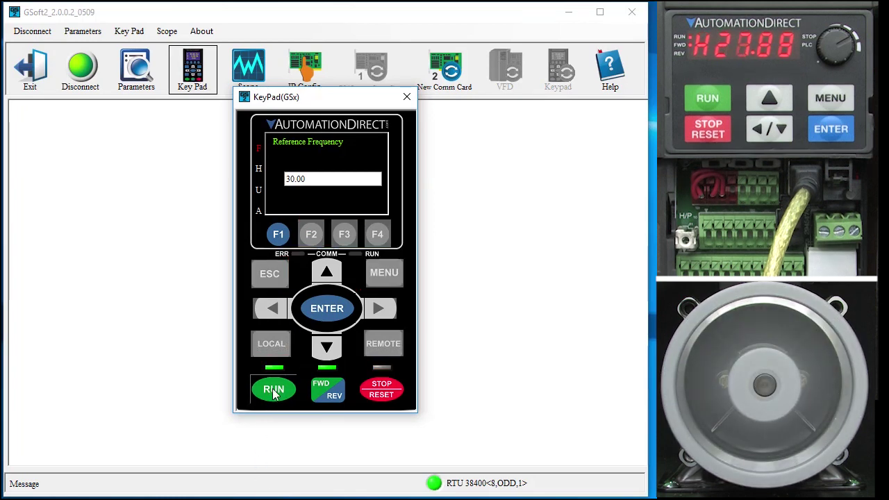
{"action": "left_click", "coordinate": [325, 394]}
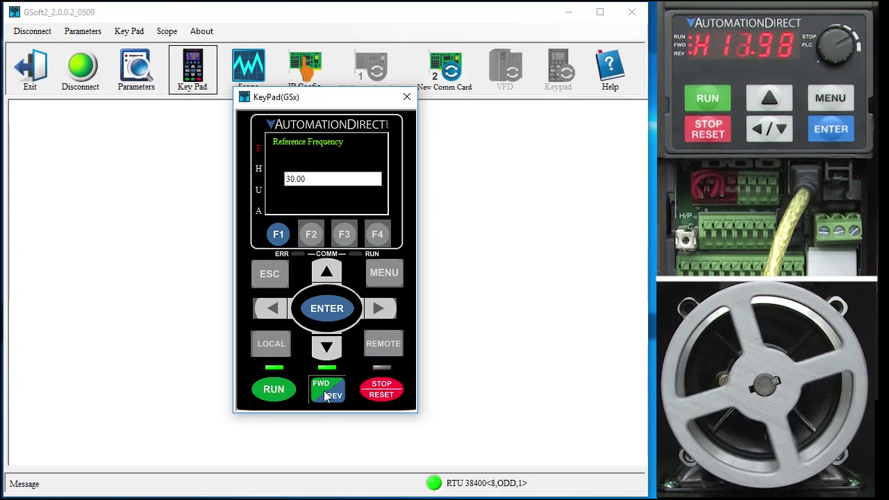
{"action": "left_click", "coordinate": [380, 393]}
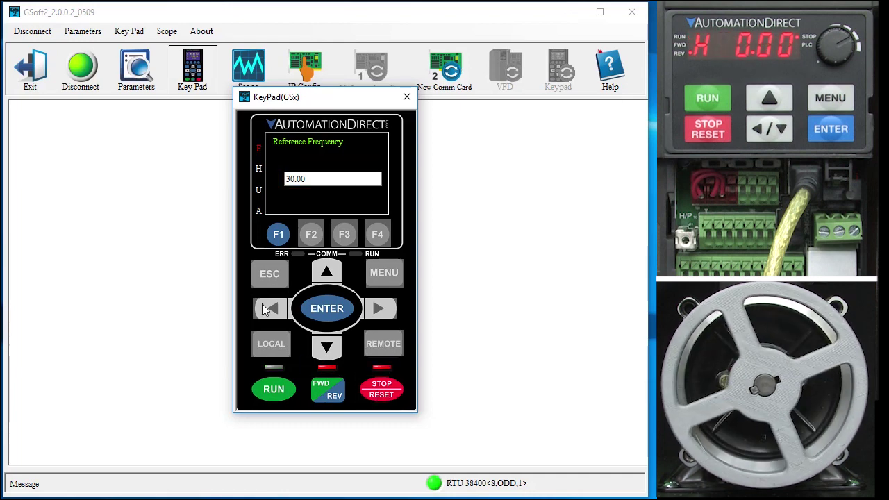
- Jog the motor with the virtual keypad's F1 function, stop it and close the keypad
{"action": "left_click", "coordinate": [278, 236]}
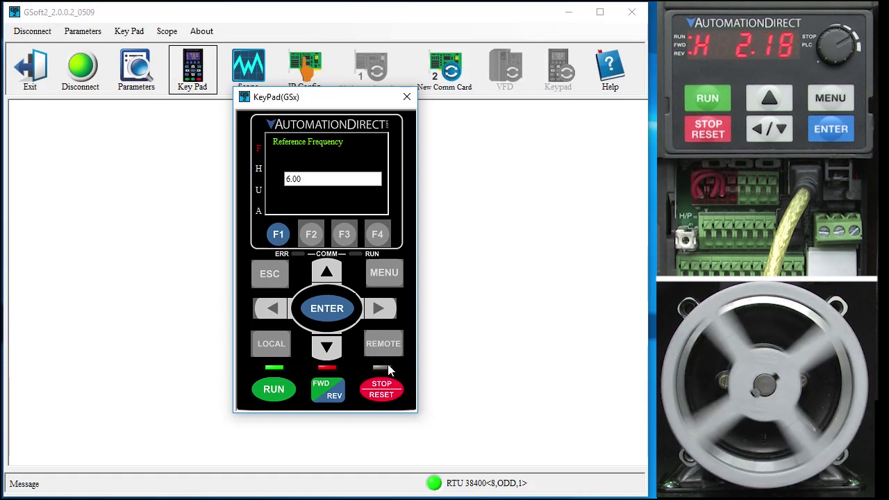
{"action": "left_click", "coordinate": [387, 394]}
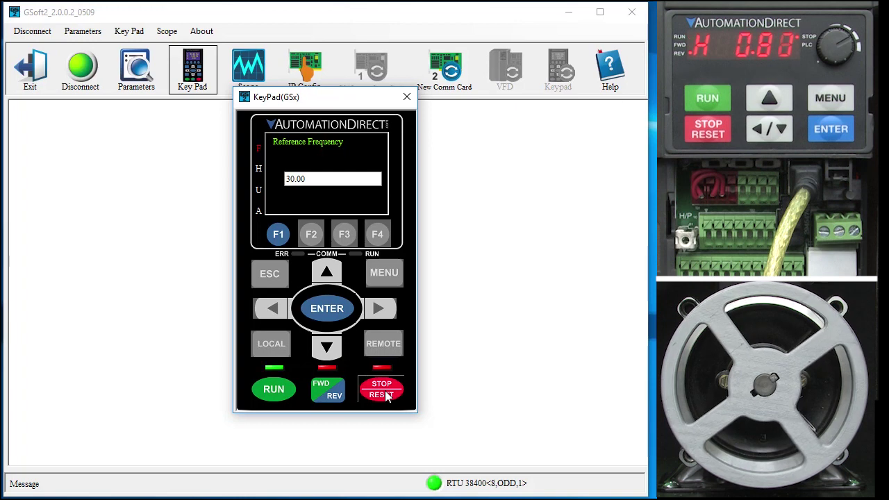
{"action": "left_click", "coordinate": [406, 97]}
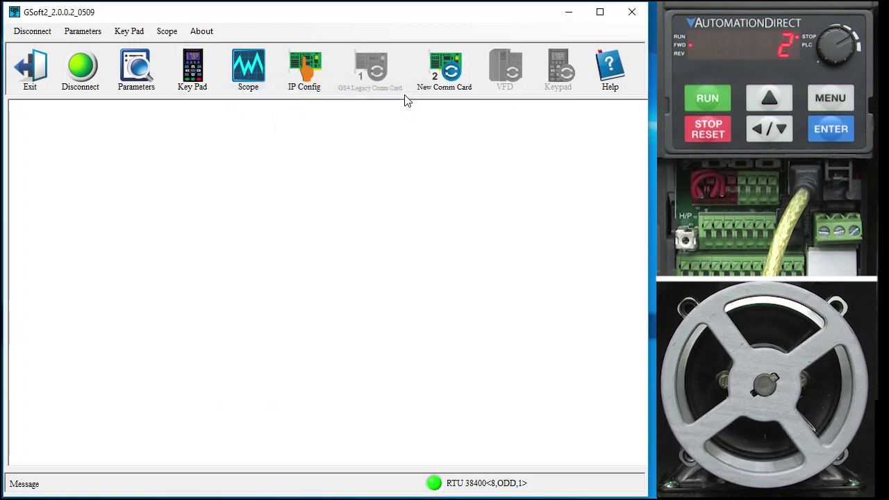